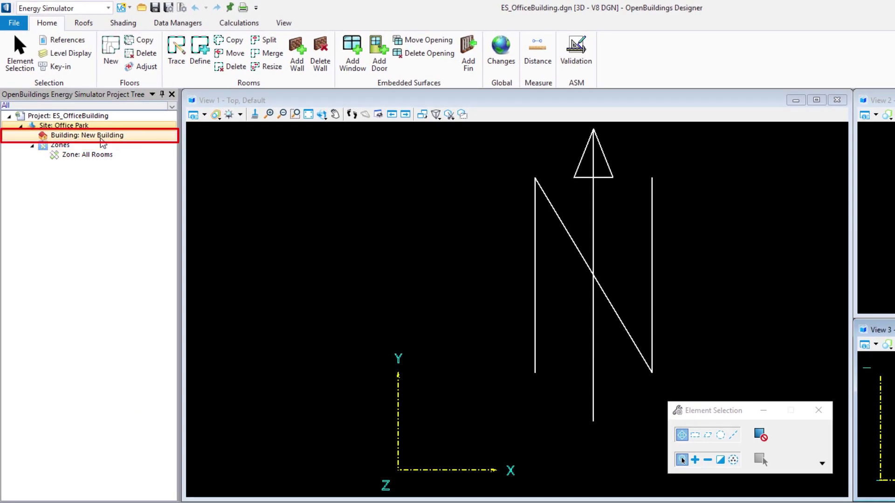
Open the Properties dialog for Building: New Building from the project tree.
{"action": "left_click", "coordinate": [102, 139]}
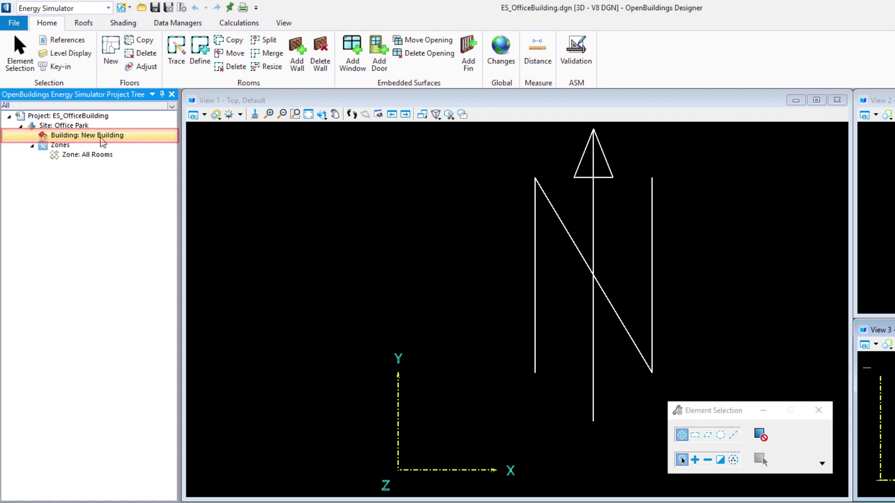
{"action": "right_click", "coordinate": [102, 139]}
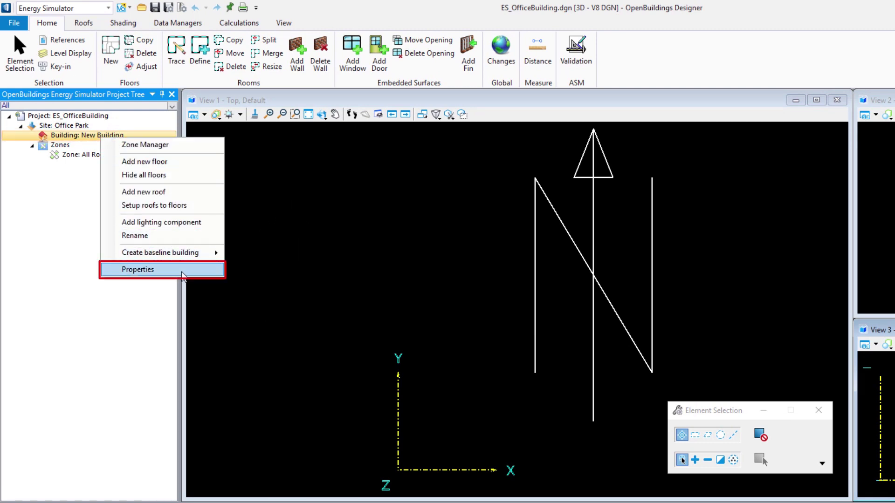
{"action": "left_click", "coordinate": [183, 274]}
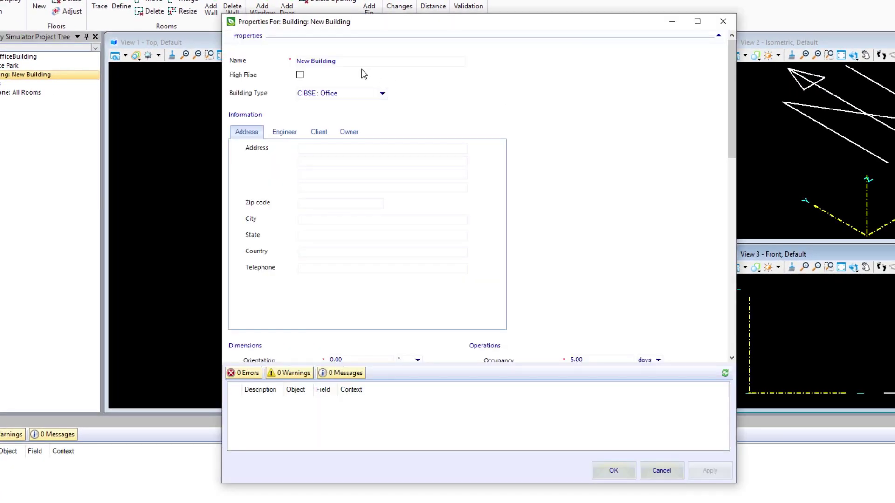
Rename the building to 'Office Building', keeping Building Type as CIBSE : Office.
{"action": "left_click", "coordinate": [348, 61]}
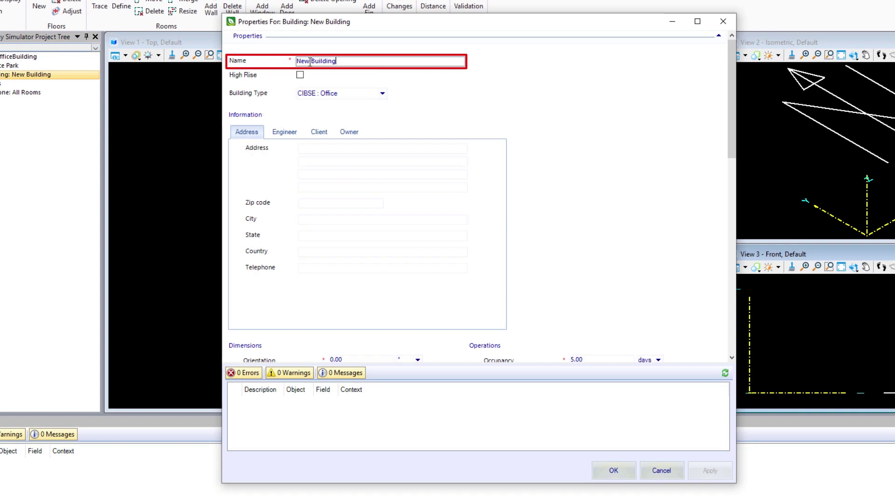
{"action": "left_click_drag", "start_coordinate": [310, 61], "coordinate": [296, 61]}
{"action": "type", "text": "Office"}
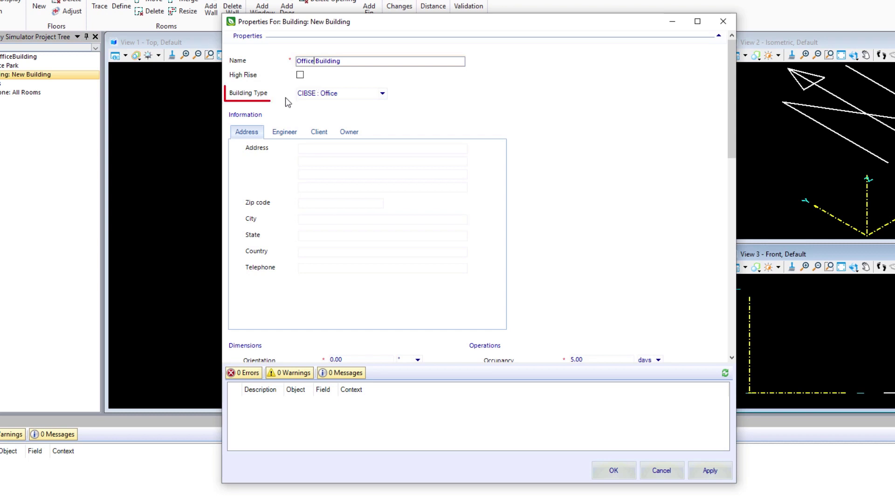
{"action": "left_click", "coordinate": [382, 93]}
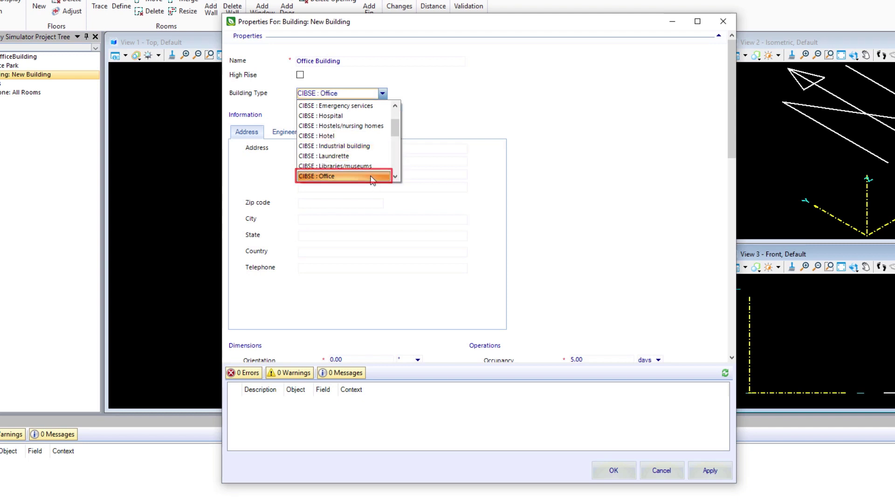
{"action": "left_click", "coordinate": [345, 176]}
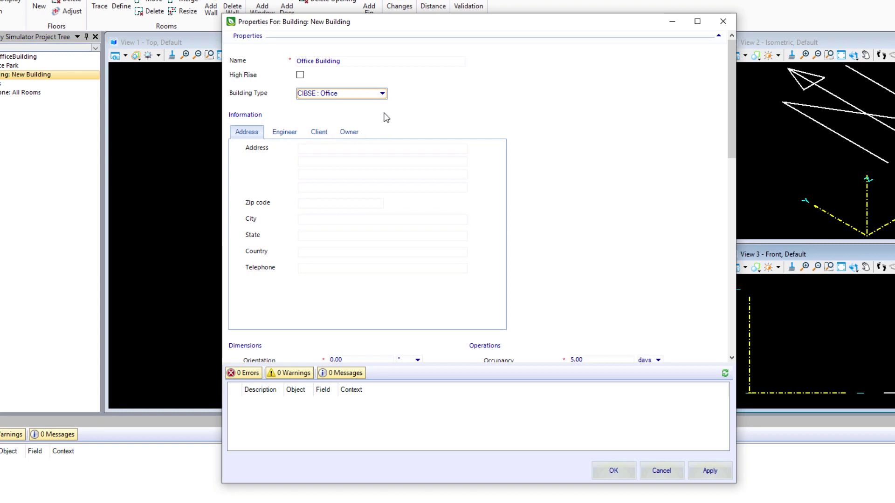
Enter the engineer's name and the title 'Engineer' in the Engineer information.
{"action": "left_click", "coordinate": [287, 133]}
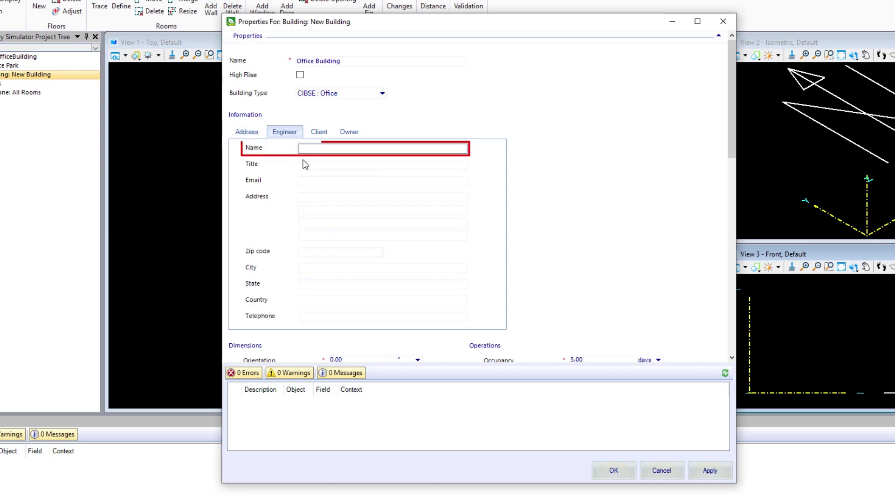
{"action": "type", "text": "Your Name"}
{"action": "left_click", "coordinate": [306, 165]}
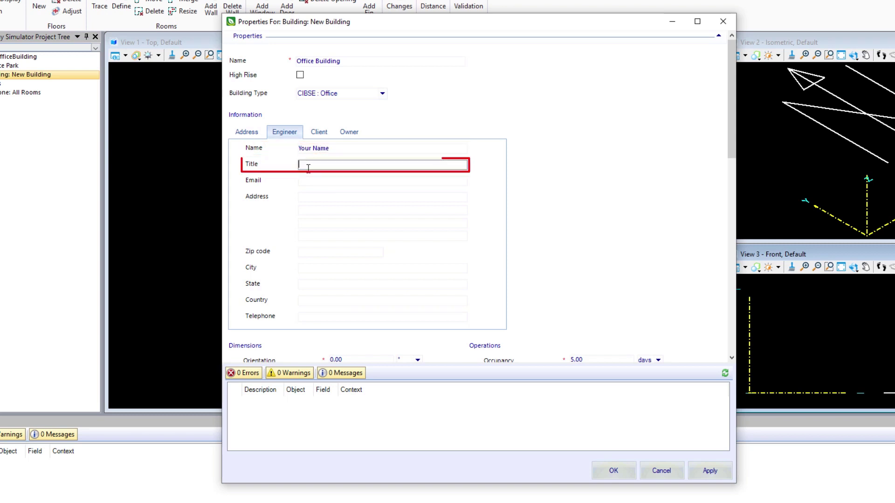
{"action": "type", "text": "En"}
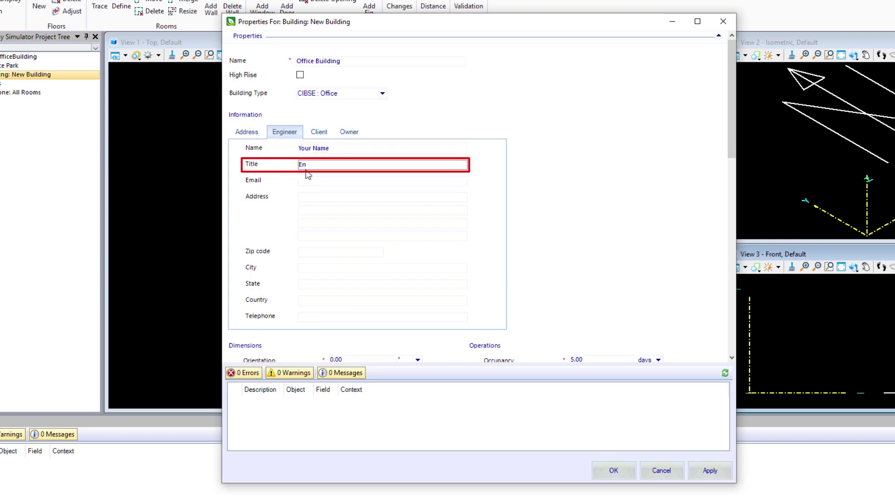
{"action": "type", "text": "gineer"}
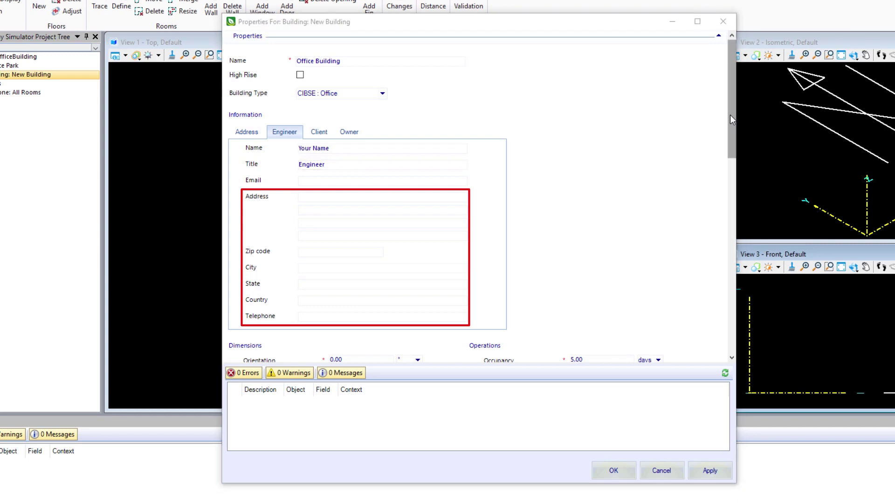
Set the building's total height to 24 m and window area to 85%.
{"action": "left_click_drag", "start_coordinate": [730, 111], "coordinate": [723, 173]}
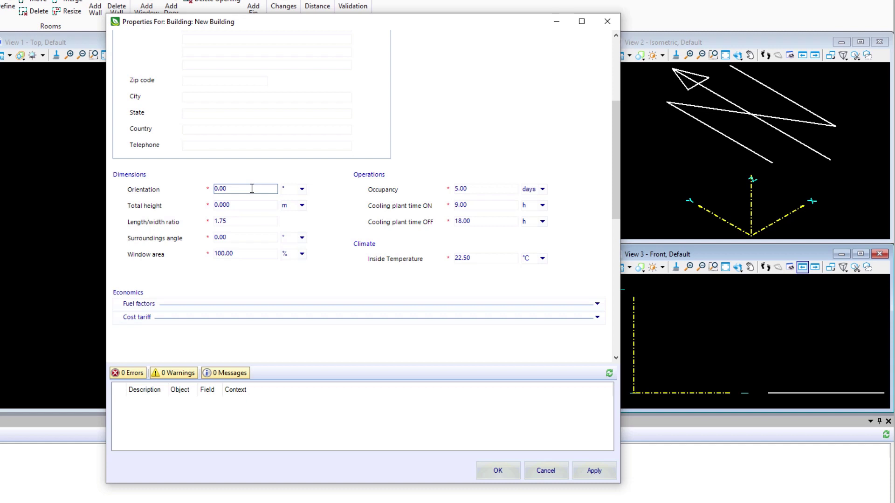
{"action": "left_click", "coordinate": [236, 206]}
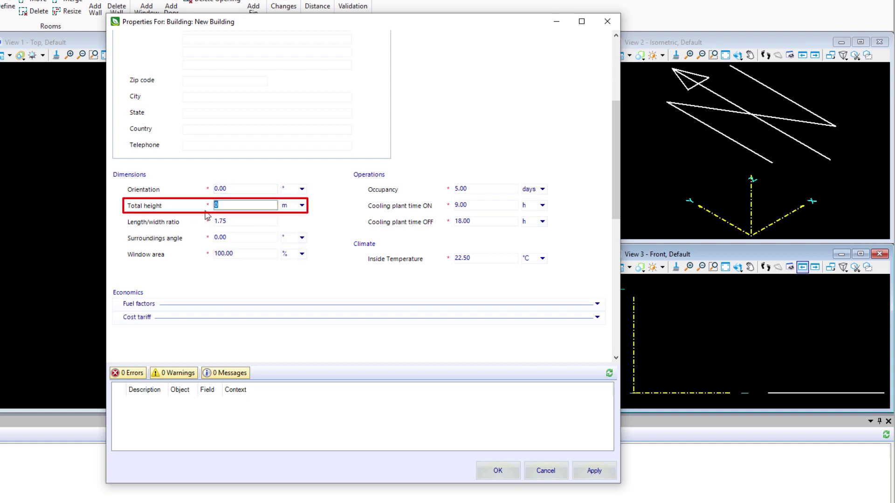
{"action": "type", "text": "24"}
{"action": "key", "text": "Tab"}
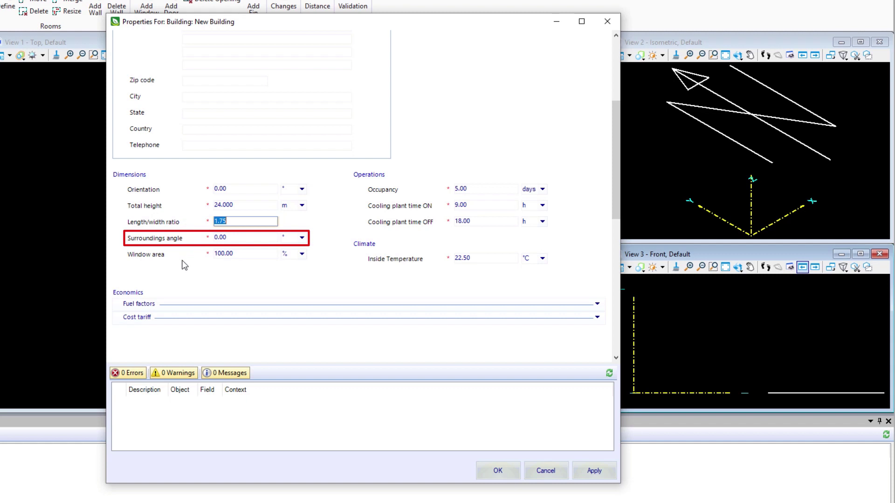
{"action": "left_click", "coordinate": [246, 256]}
{"action": "double_click", "coordinate": [217, 253]}
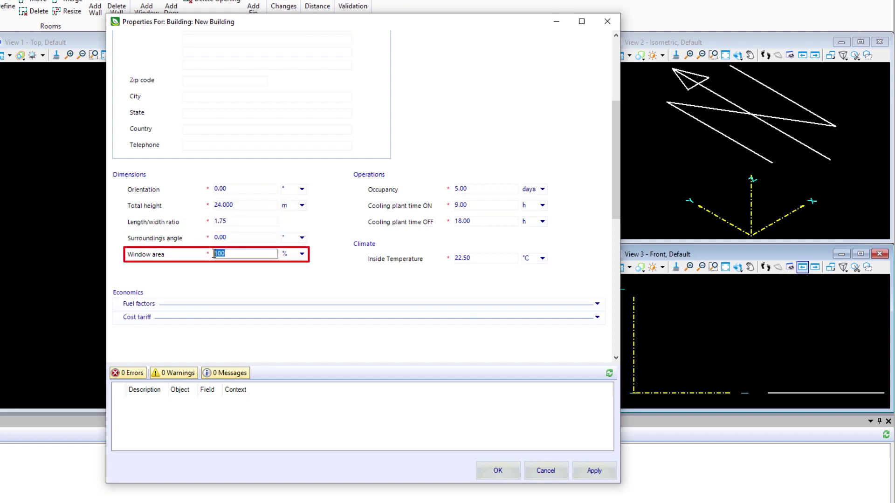
{"action": "type", "text": "95"}
{"action": "key", "text": "Tab"}
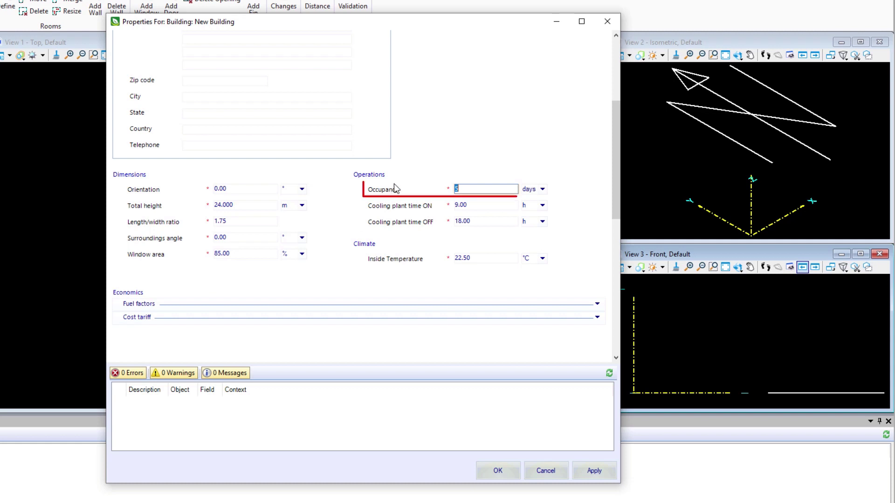
Select the Occupancy value in the building properties for editing.
{"action": "left_click", "coordinate": [487, 186]}
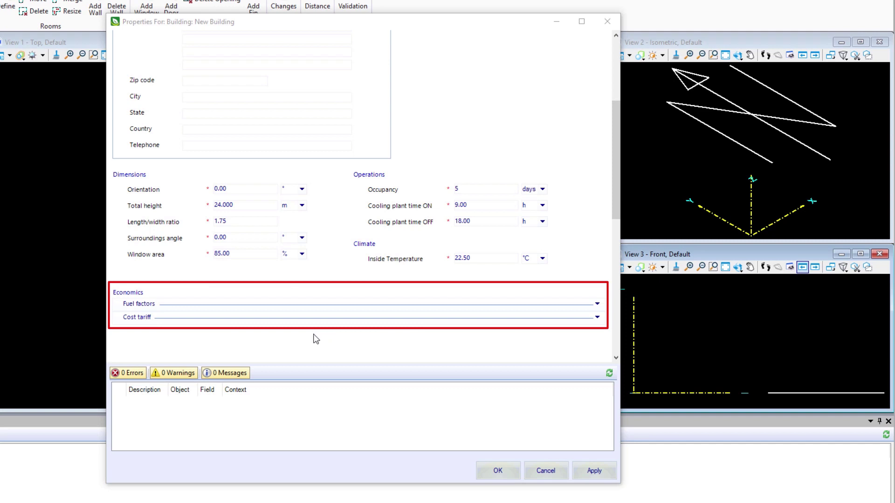
Expand the Fuel factors and Cost tariff sections to show the PubServColorado tariff.
{"action": "left_click", "coordinate": [597, 305]}
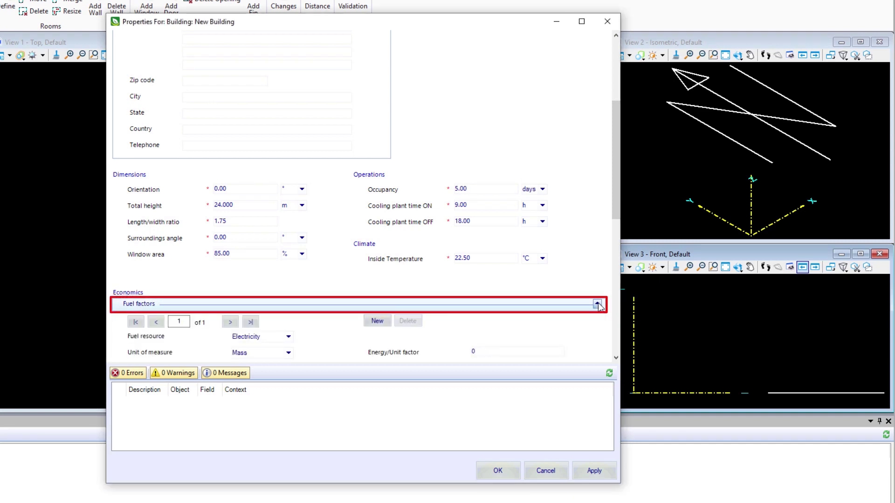
{"action": "scroll", "coordinate": [599, 305], "scroll_direction": "down", "scroll_amount": 8}
{"action": "scroll", "coordinate": [600, 308], "scroll_direction": "down", "scroll_amount": 2}
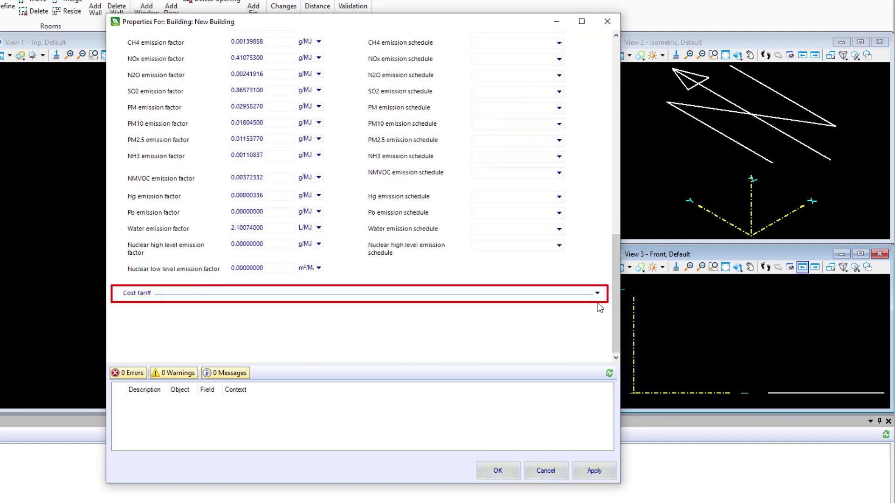
{"action": "left_click", "coordinate": [598, 296]}
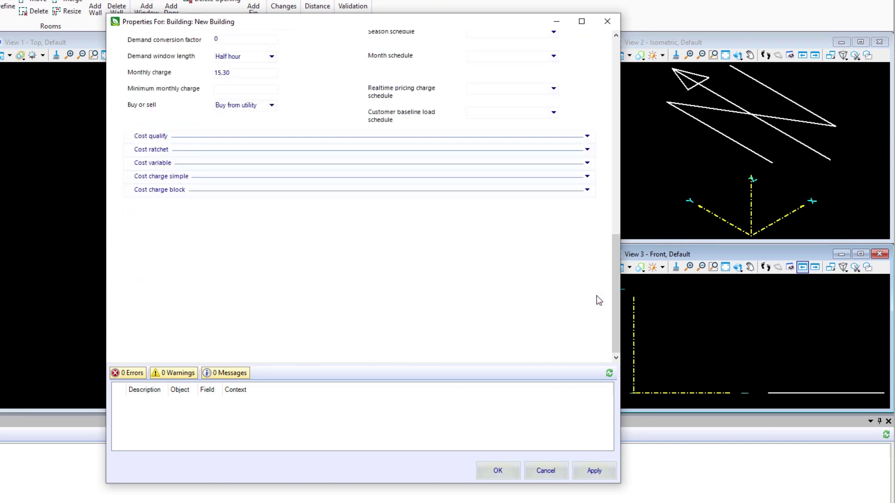
{"action": "scroll", "coordinate": [599, 300], "scroll_direction": "up", "scroll_amount": 6}
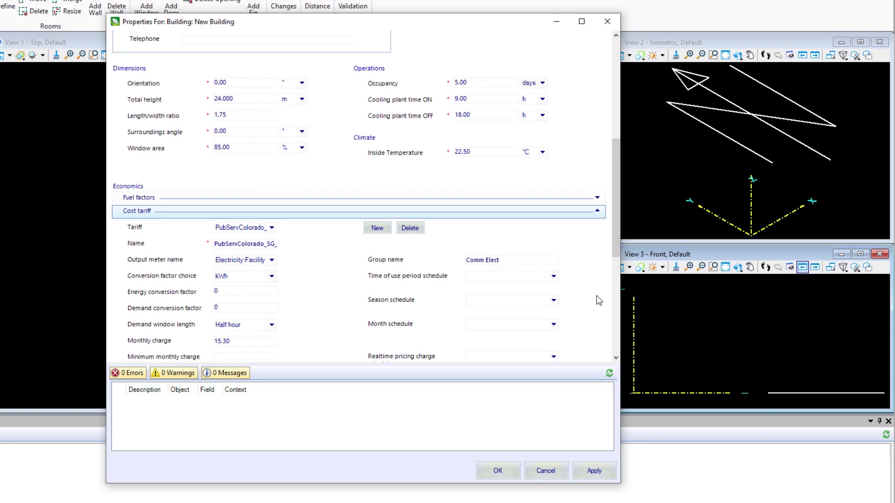
{"action": "scroll", "coordinate": [599, 300], "scroll_direction": "up", "scroll_amount": 3}
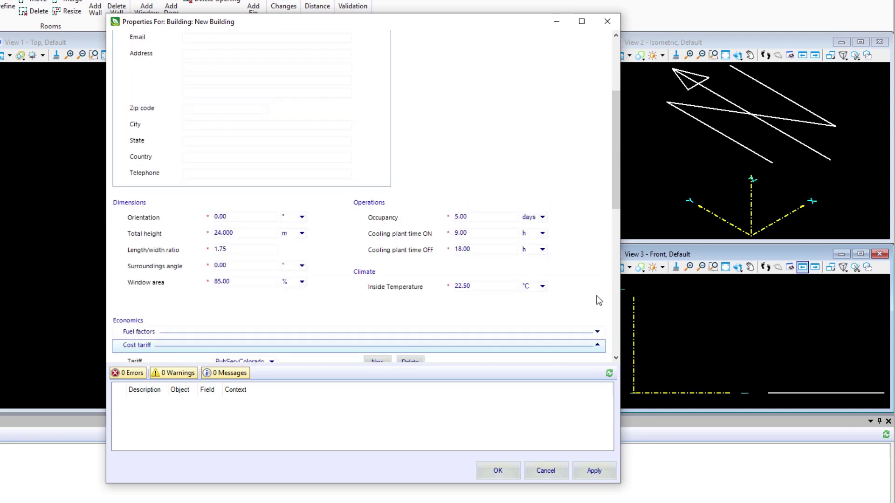
{"action": "scroll", "coordinate": [599, 301], "scroll_direction": "up", "scroll_amount": 3}
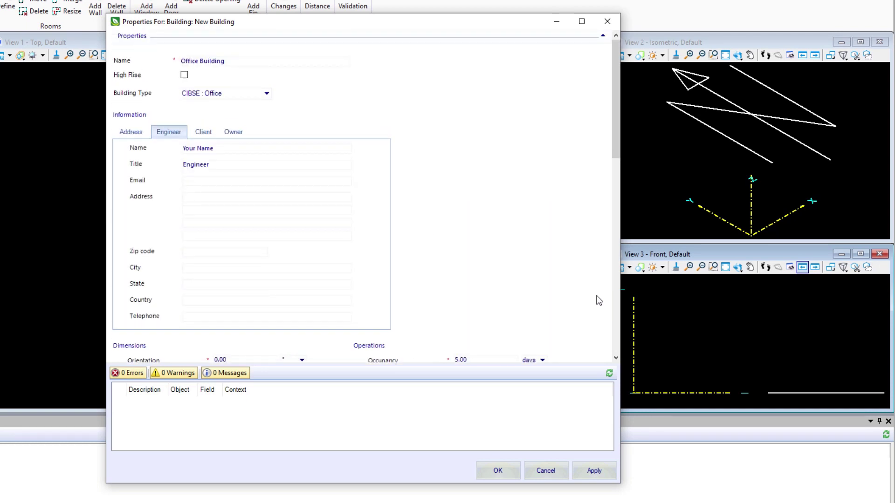
Apply the building property changes and close the Properties dialog.
{"action": "left_click", "coordinate": [598, 466]}
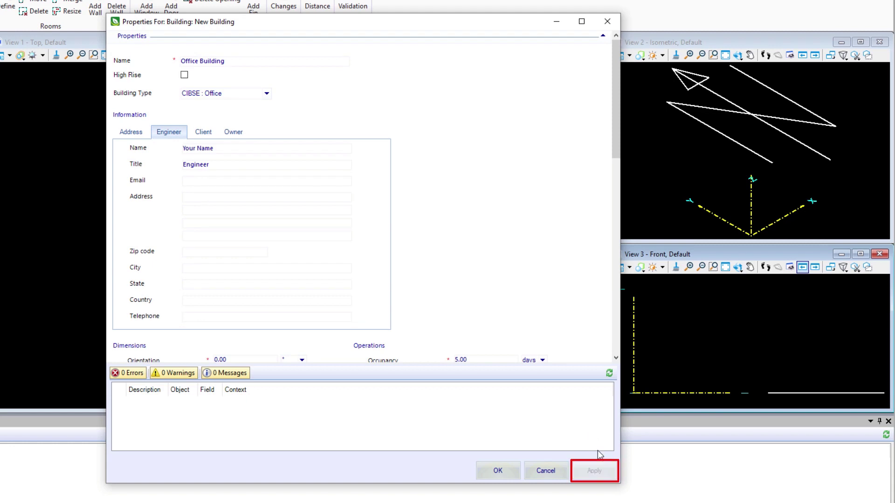
{"action": "left_click", "coordinate": [500, 467]}
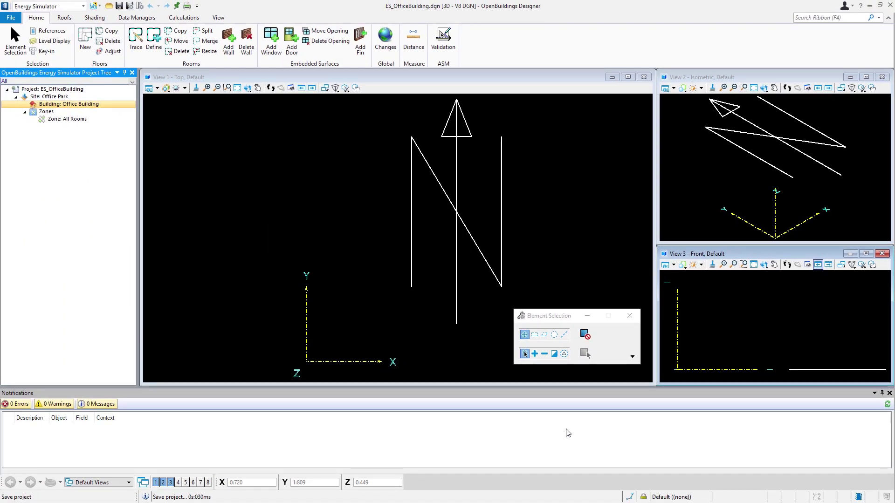